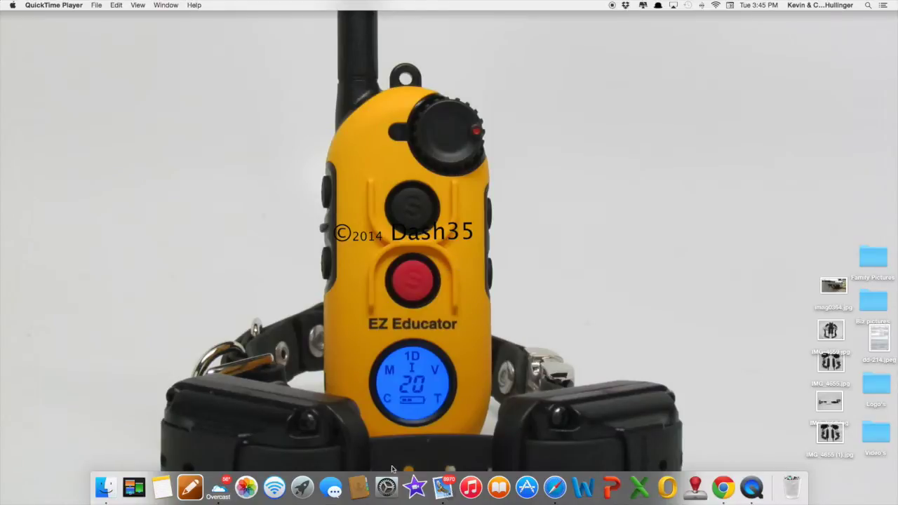
Step: Open the Security & Privacy system preferences and unlock the settings for changes by entering the account password
click(387, 487)
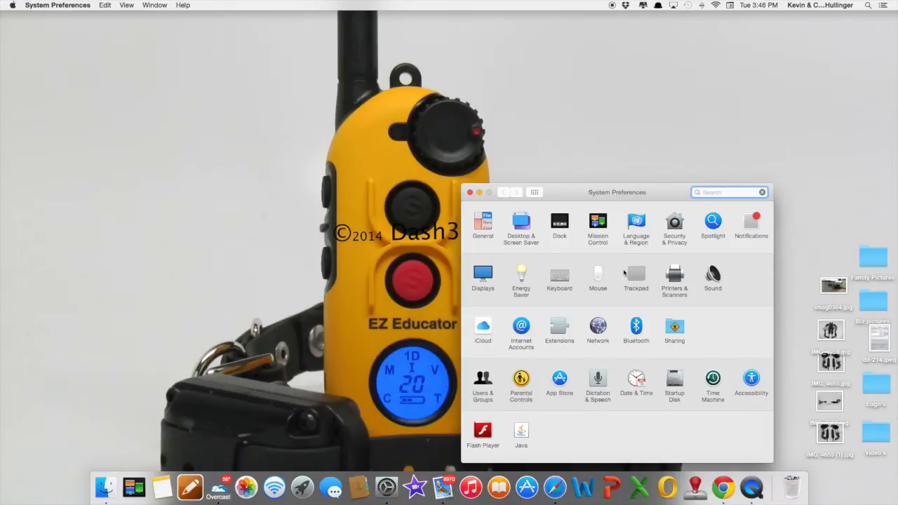
click(675, 225)
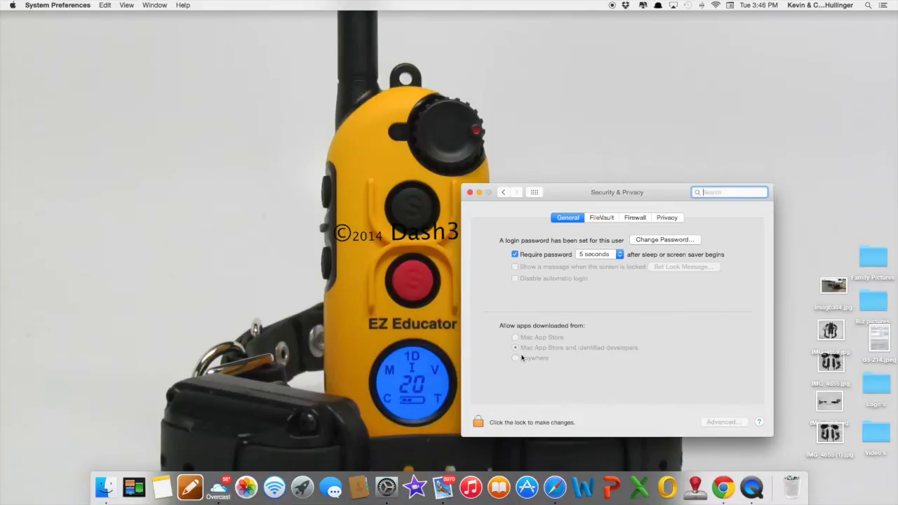
click(478, 422)
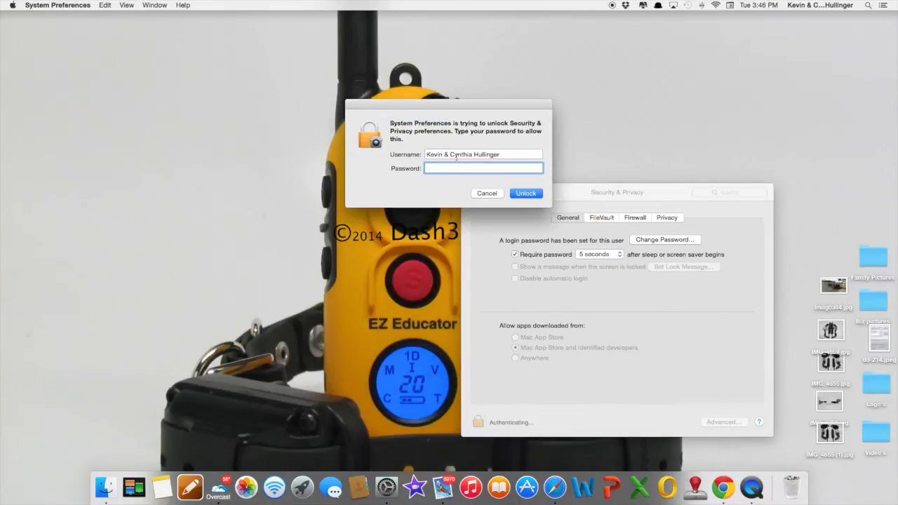
text(••••••)
key(Return)
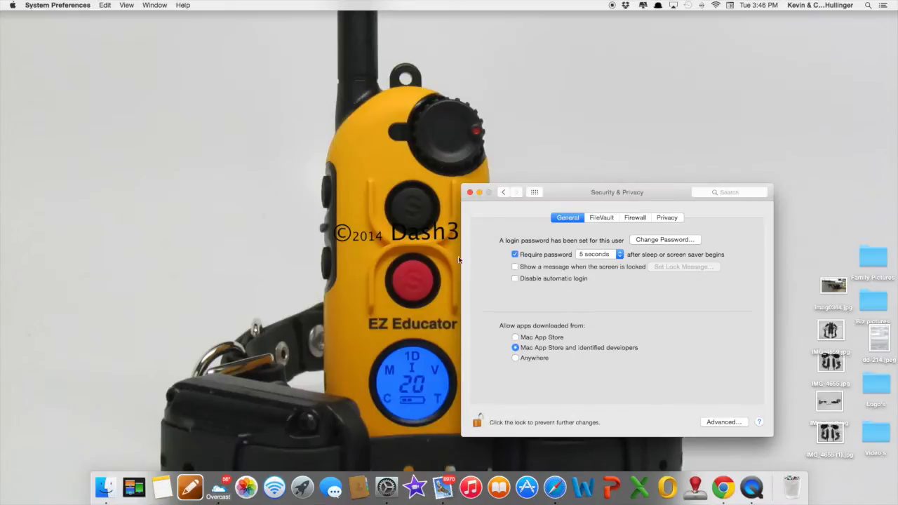
Step: Allow apps downloaded from Anywhere, confirm the choice, then lock the settings again and close System Preferences
click(517, 359)
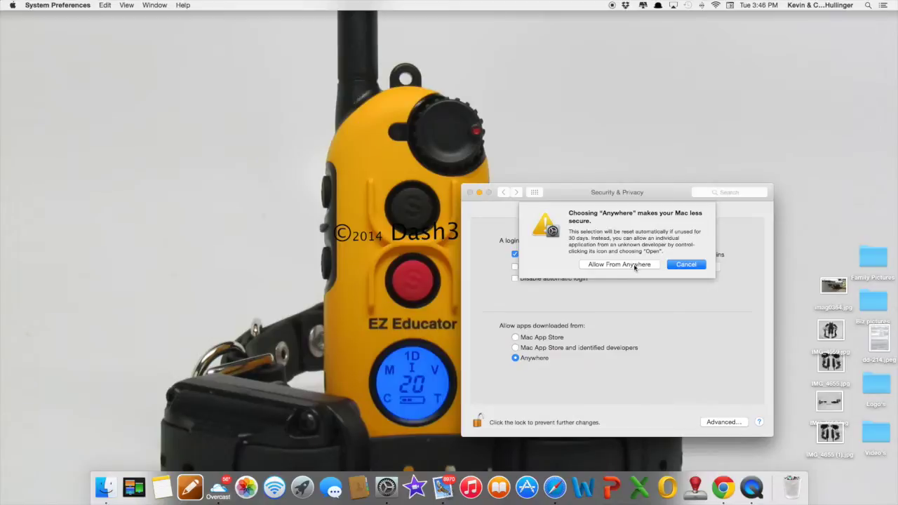
click(620, 265)
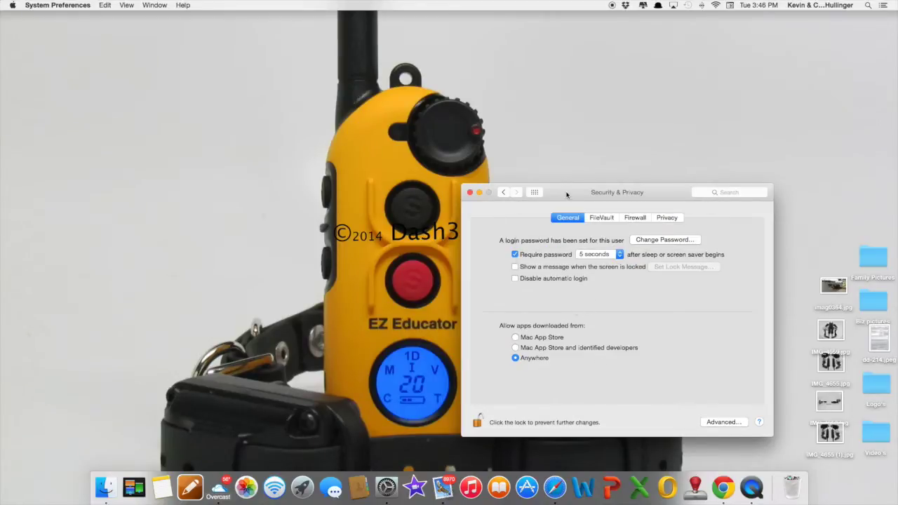
drag(568, 196, 567, 199)
click(477, 425)
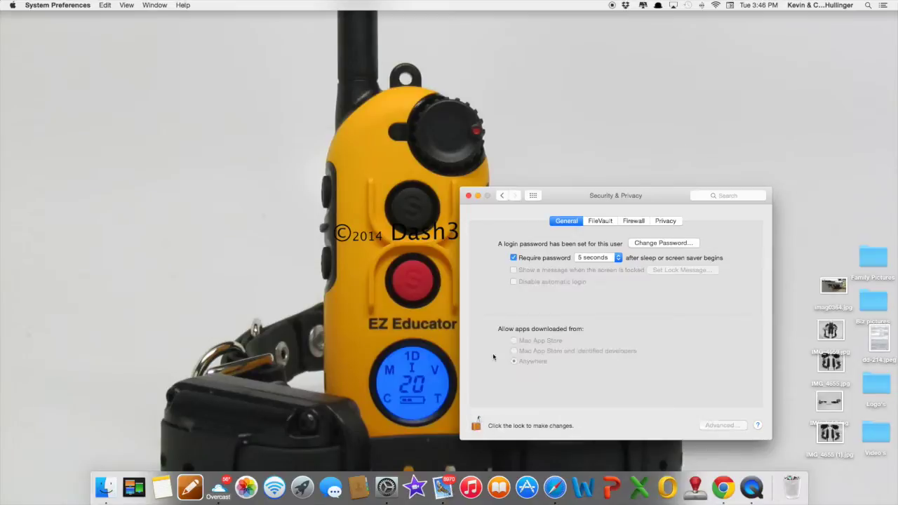
click(468, 195)
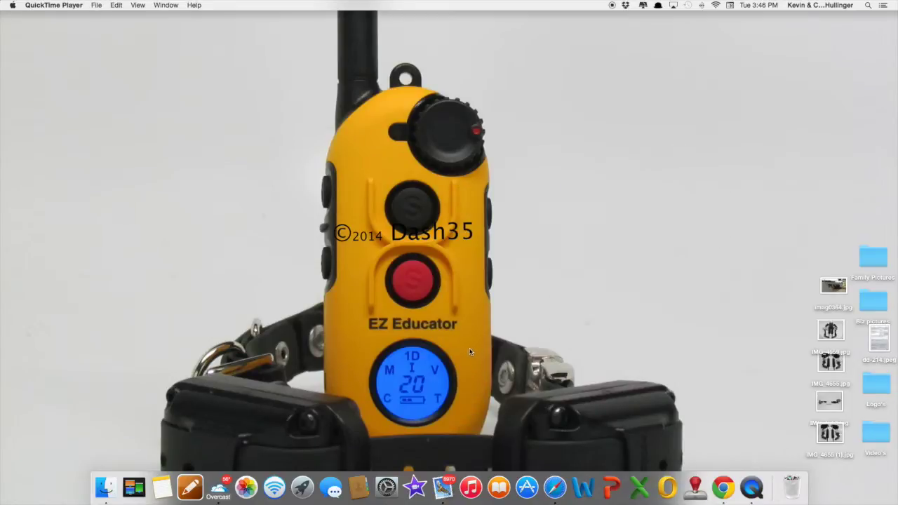
Step: Switch to Safari and load the copied Dropbox link to the Apple Computer Interface Tools folder
click(553, 487)
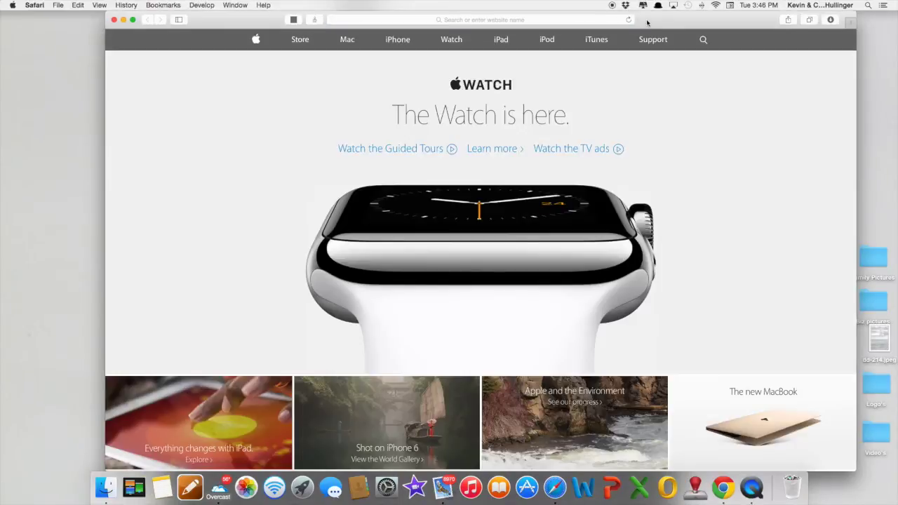
drag(535, 28, 513, 34)
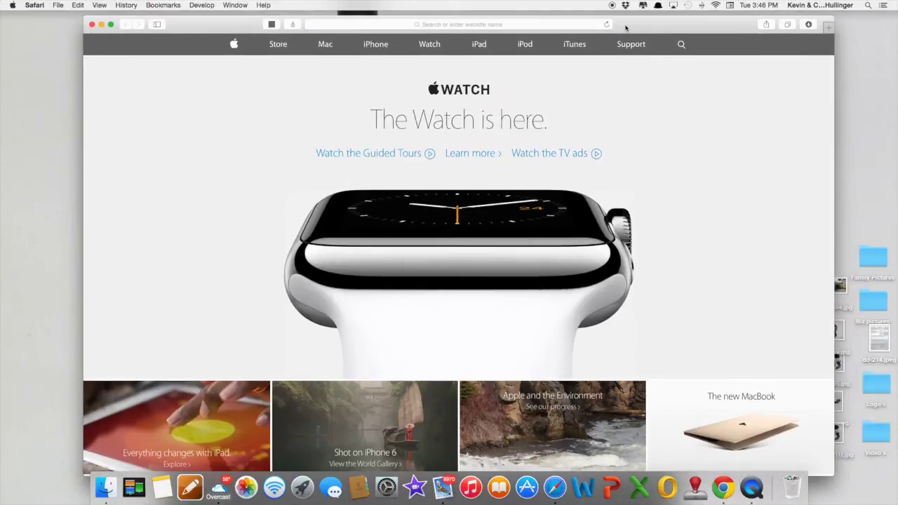
click(403, 24)
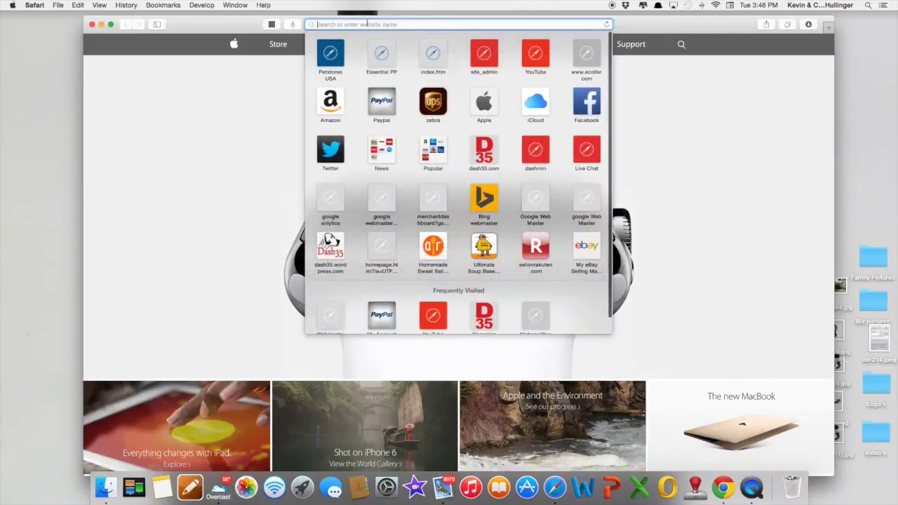
right_click(368, 24)
click(386, 45)
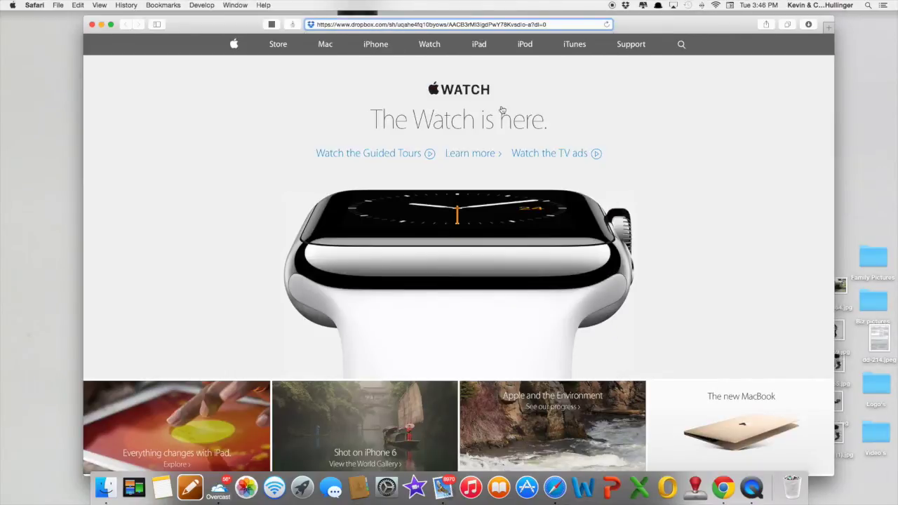
key(Return)
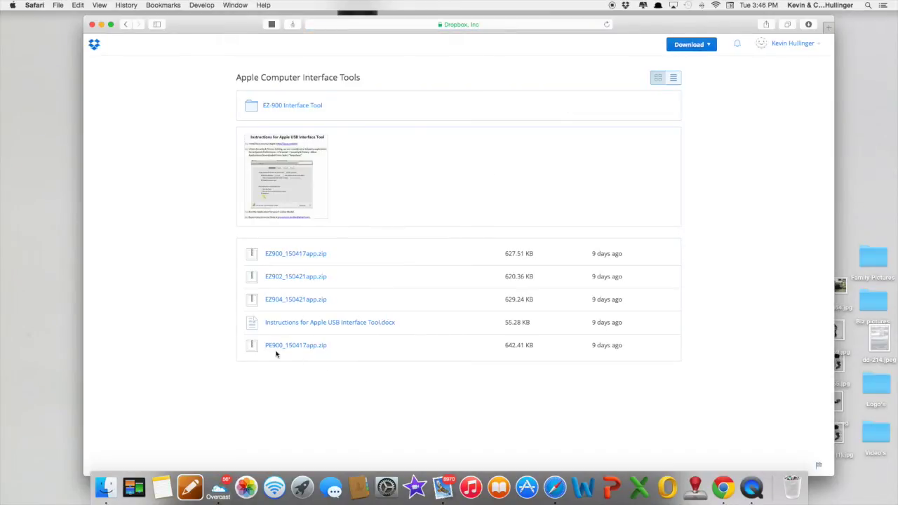
Step: Download EZ900_150417app.zip from the shared Dropbox folder
click(303, 255)
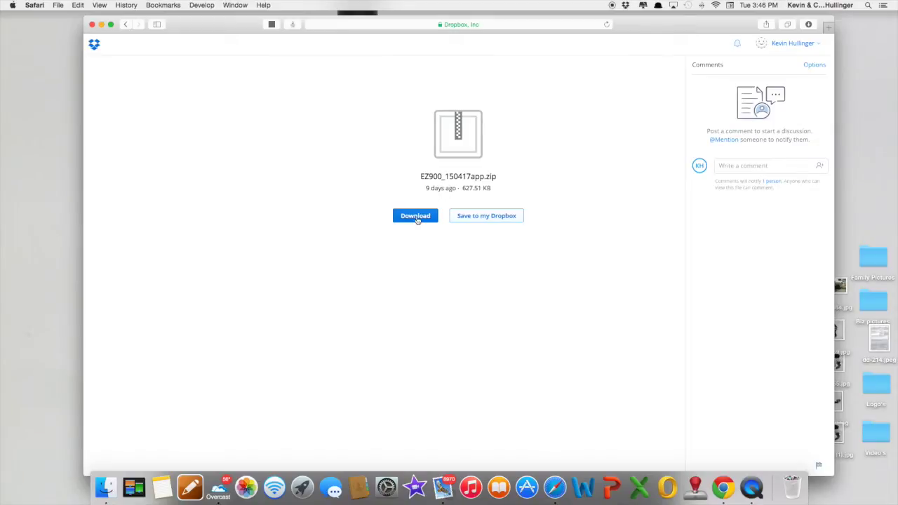
click(416, 218)
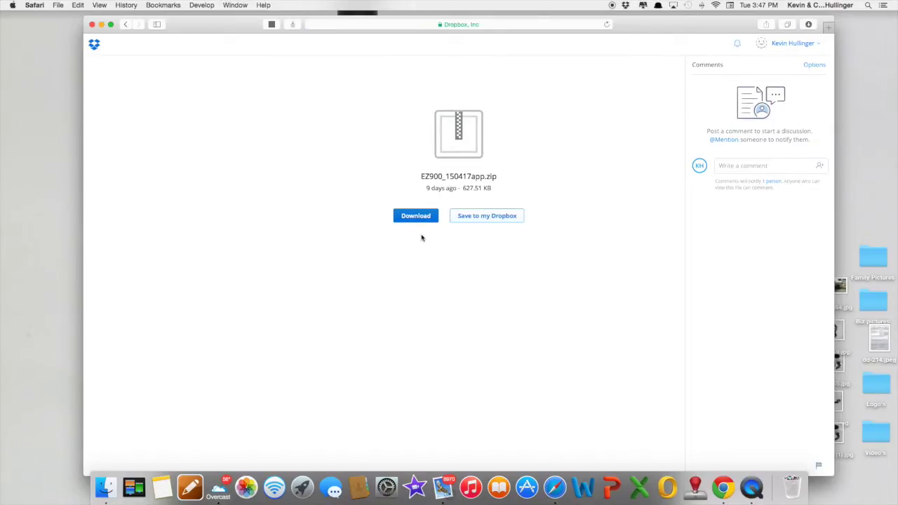
Step: Launch the downloaded EZ900_150417-5.app, approving it as an internet download, and close the Dropbox browser window
click(809, 25)
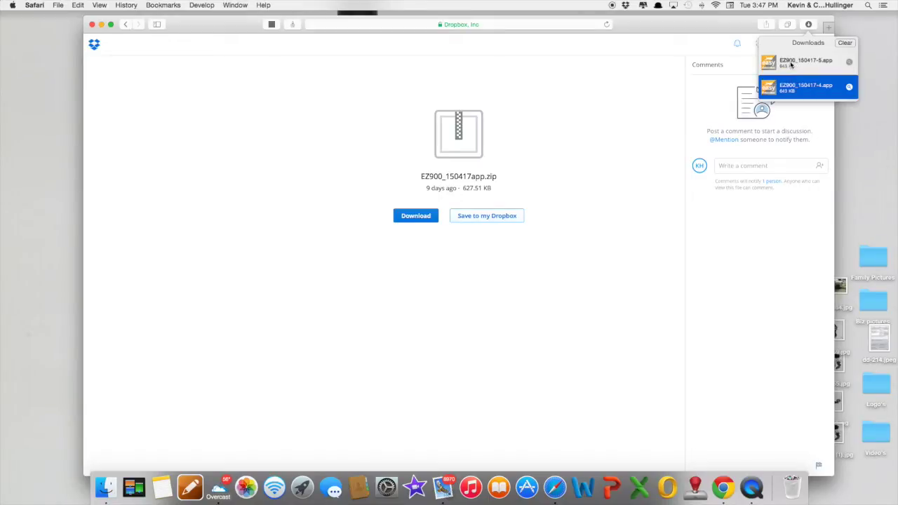
click(792, 65)
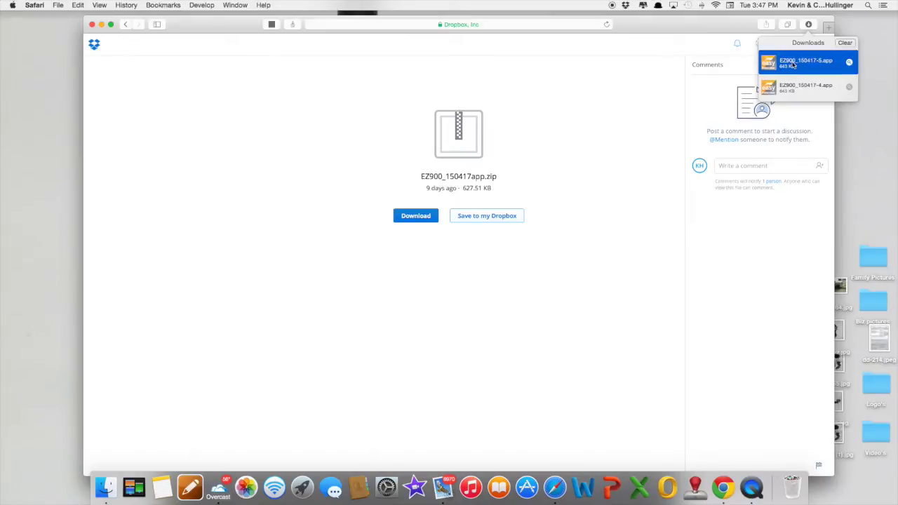
double_click(792, 65)
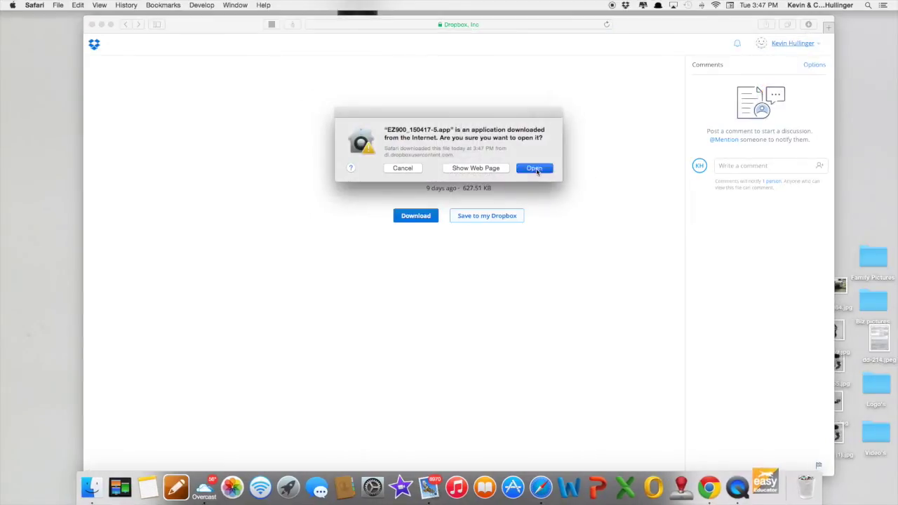
click(534, 169)
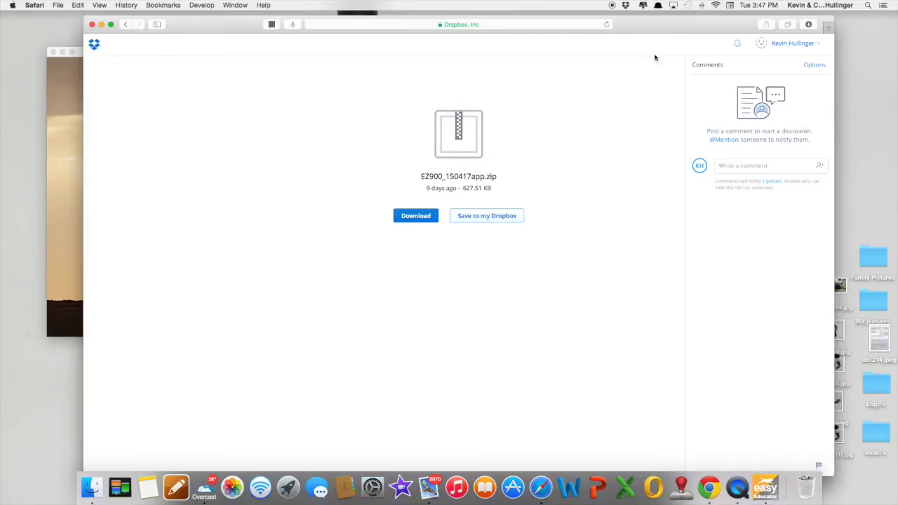
drag(658, 27, 728, 45)
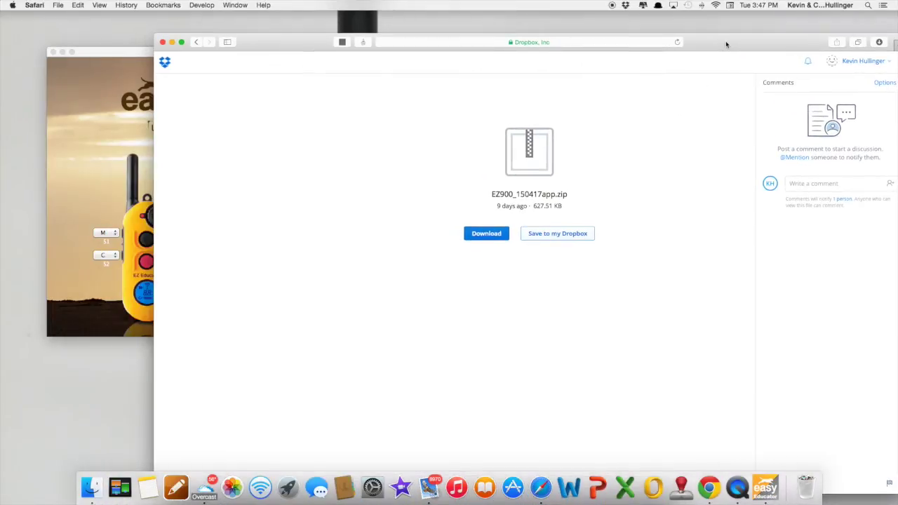
click(163, 42)
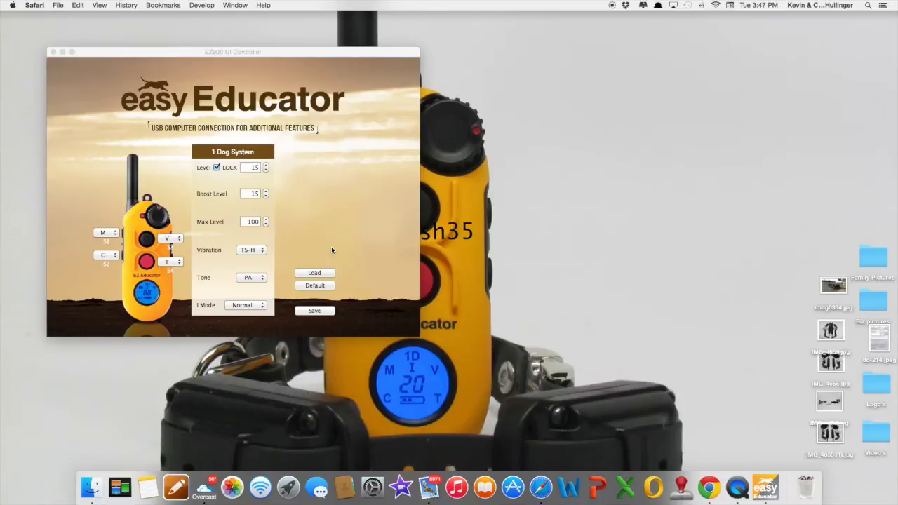
Step: Turn the Level LOCK option of the 1 Dog System off and back on
click(266, 172)
click(216, 168)
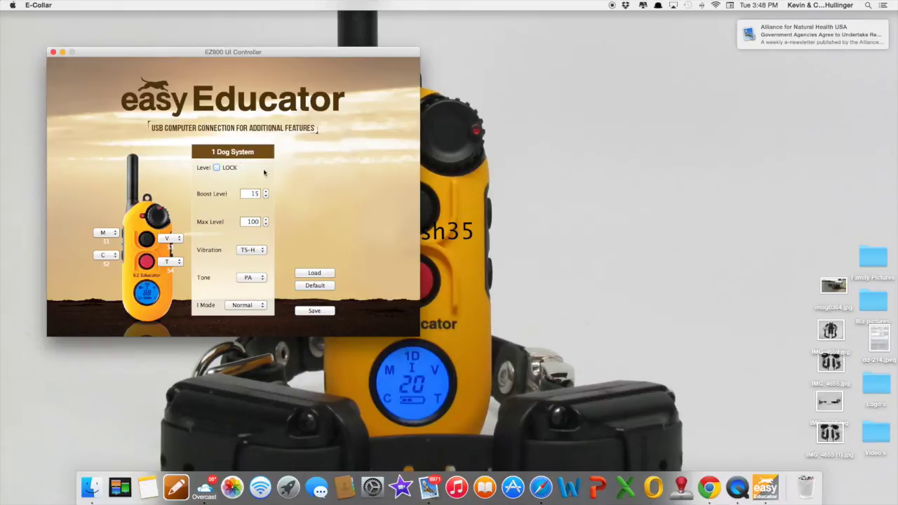
click(218, 168)
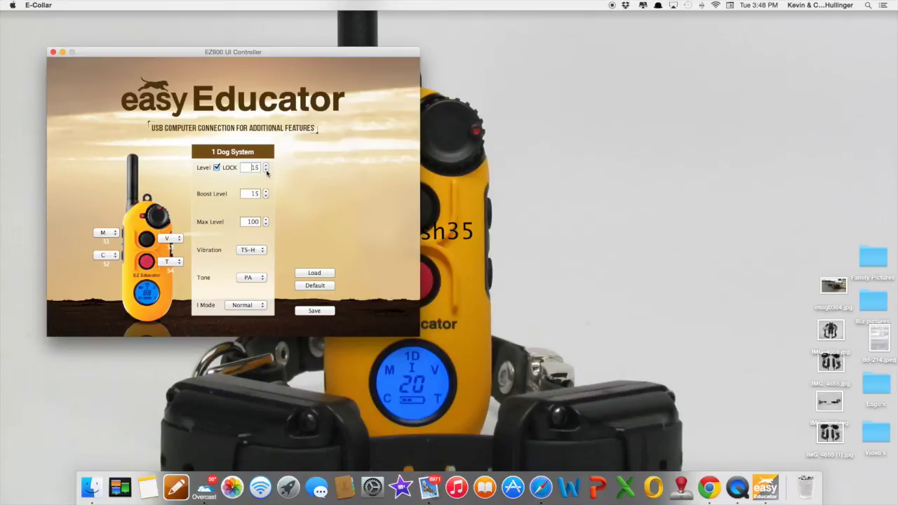
Step: Examine the function choices for the remote's V button and the available Vibration modes, keeping V and TS-H
drag(180, 51, 616, 77)
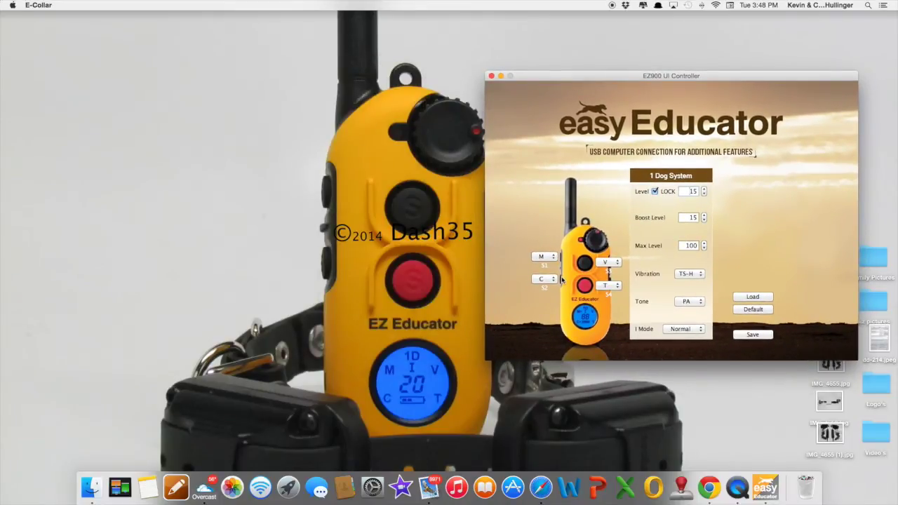
click(619, 263)
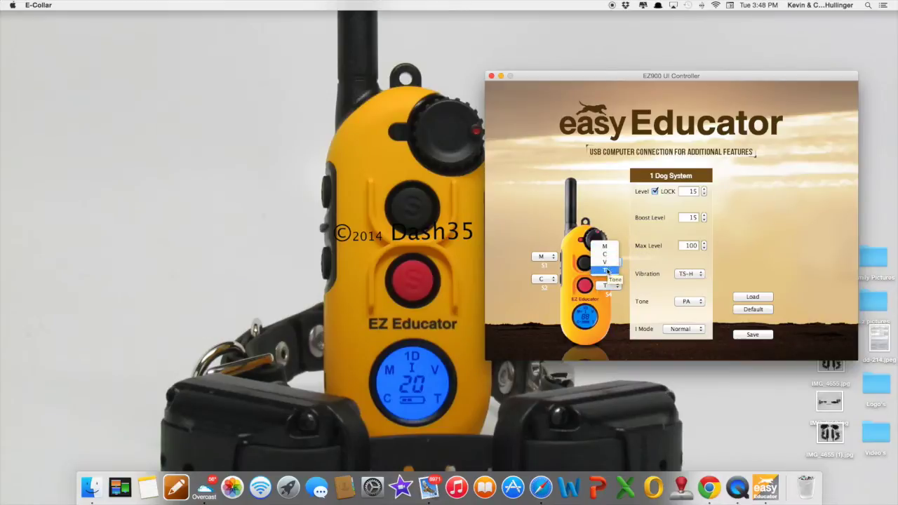
click(607, 262)
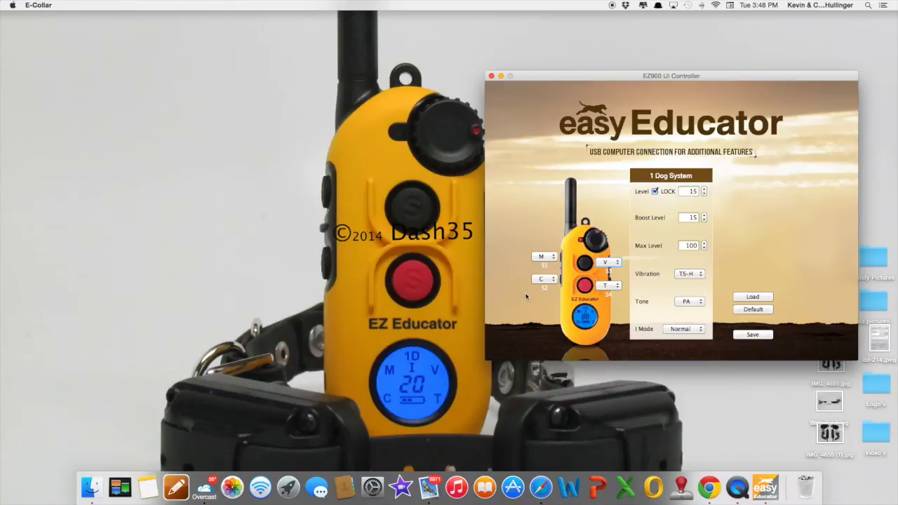
click(701, 276)
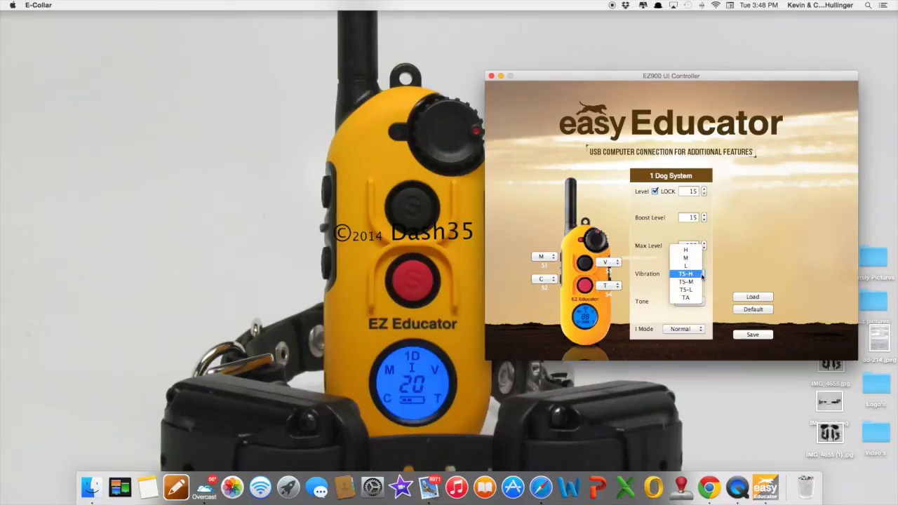
click(714, 268)
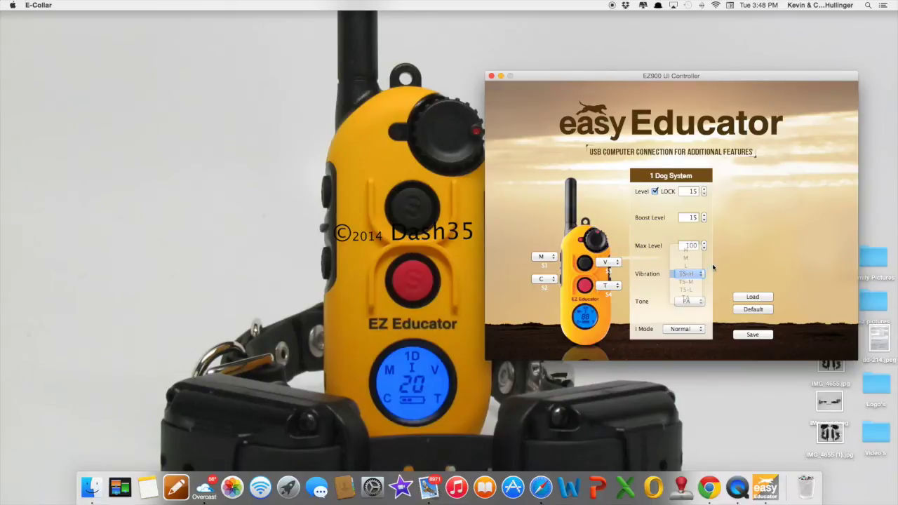
Step: Set the Tone to H and save the settings to the remote, acknowledging the message
click(701, 302)
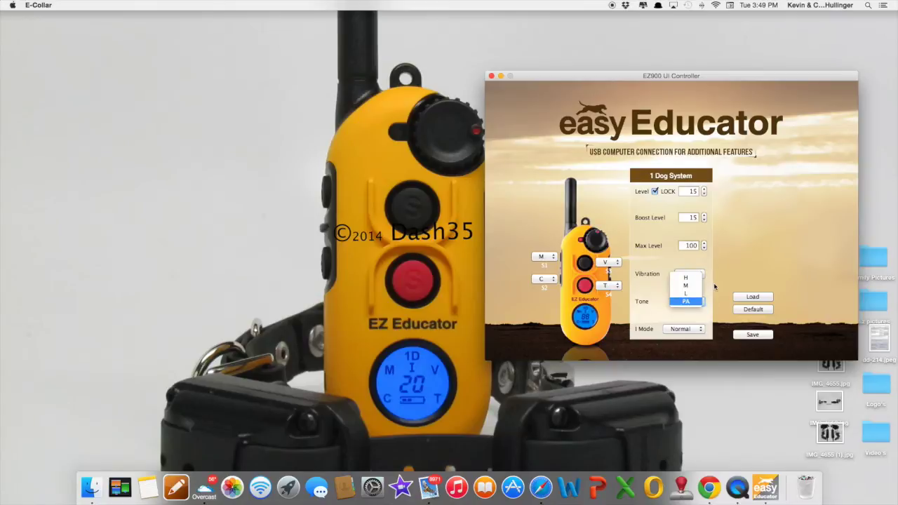
click(685, 278)
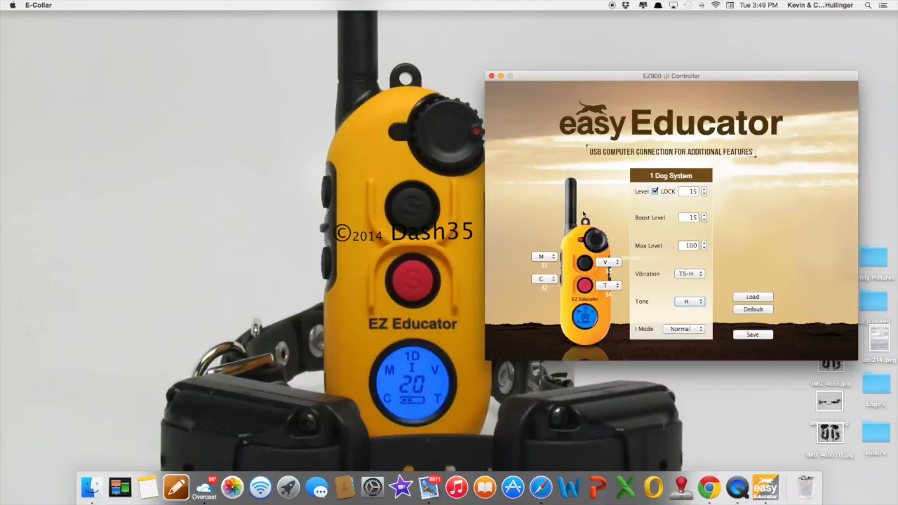
click(752, 335)
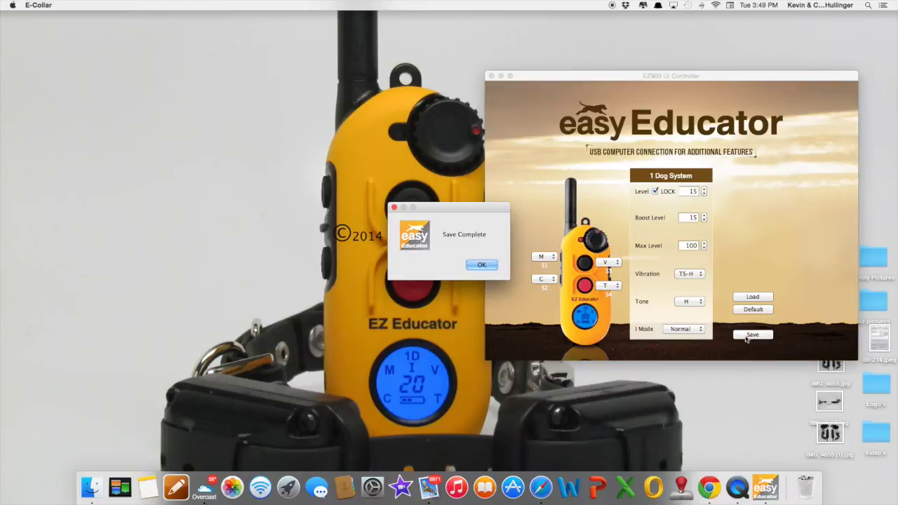
click(483, 265)
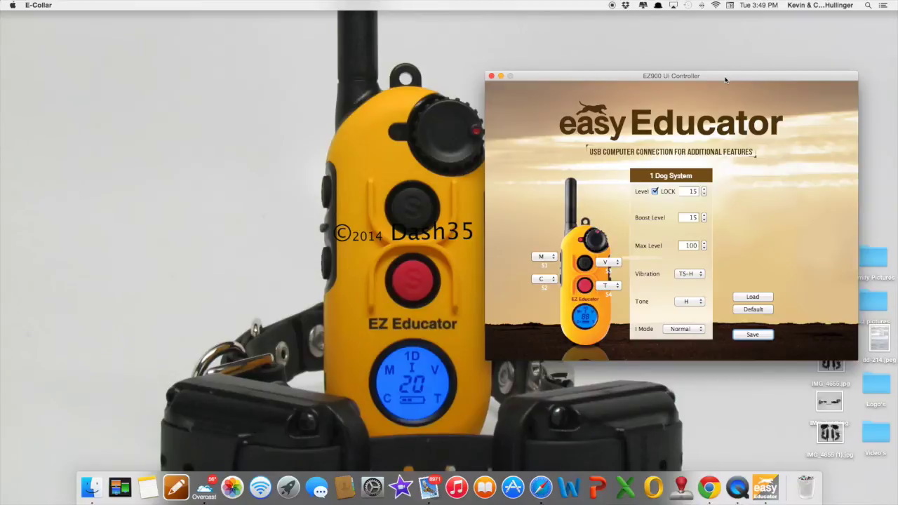
Step: Keep the running EZ900 UI Controller app permanently in the Dock
drag(730, 75, 733, 59)
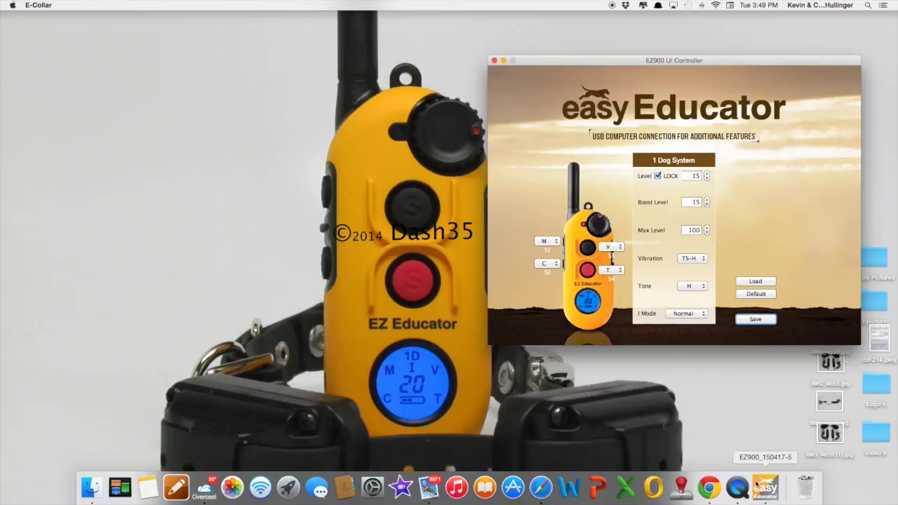
click(764, 486)
right_click(765, 486)
mouse_move(805, 424)
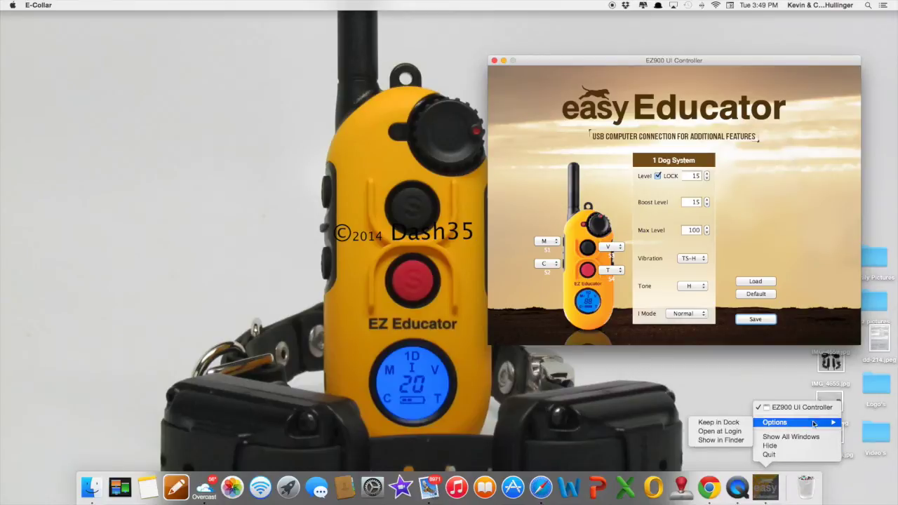
click(734, 425)
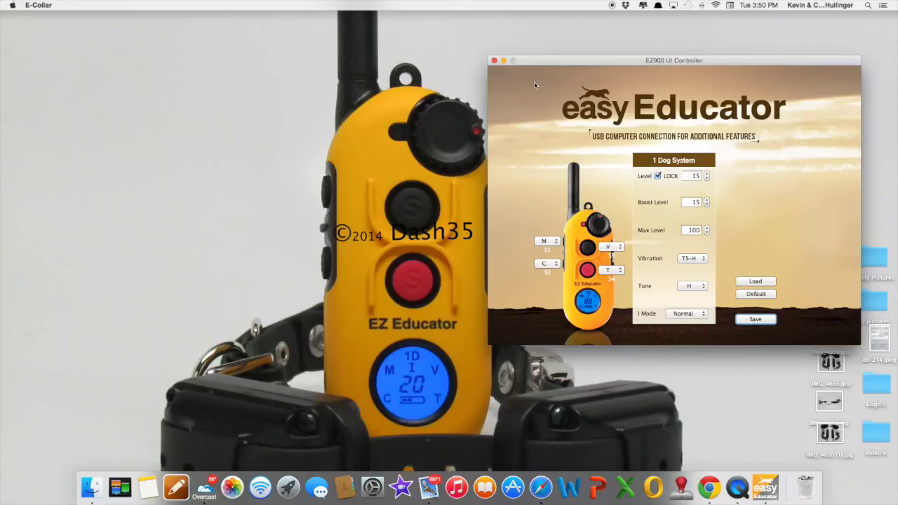
Step: Move the EZ900 UI Controller window aside, switch to Safari and open the copied Dropbox link to the Apple Computer Interface Tools folder
drag(533, 59, 572, 59)
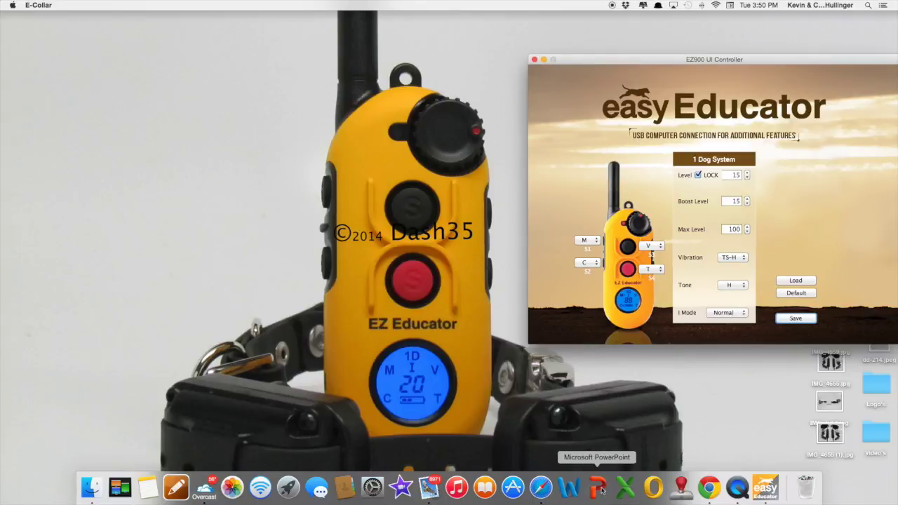
click(541, 488)
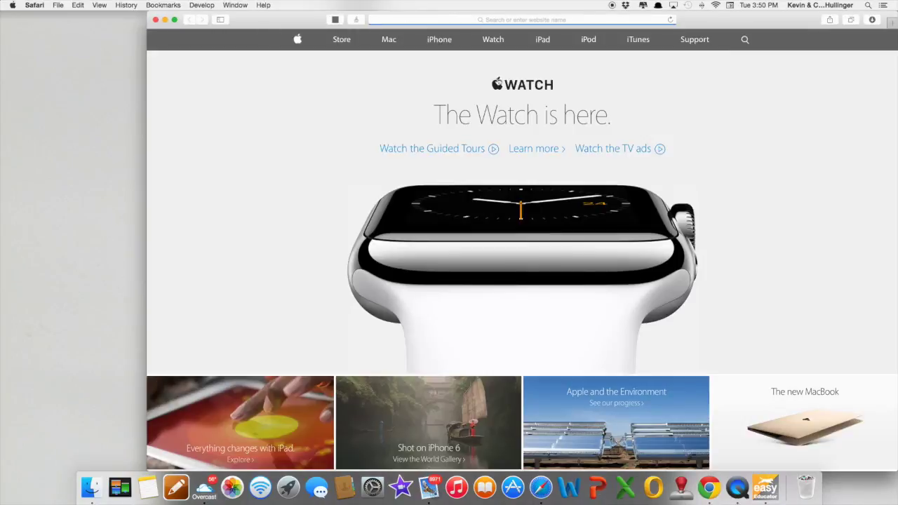
click(499, 20)
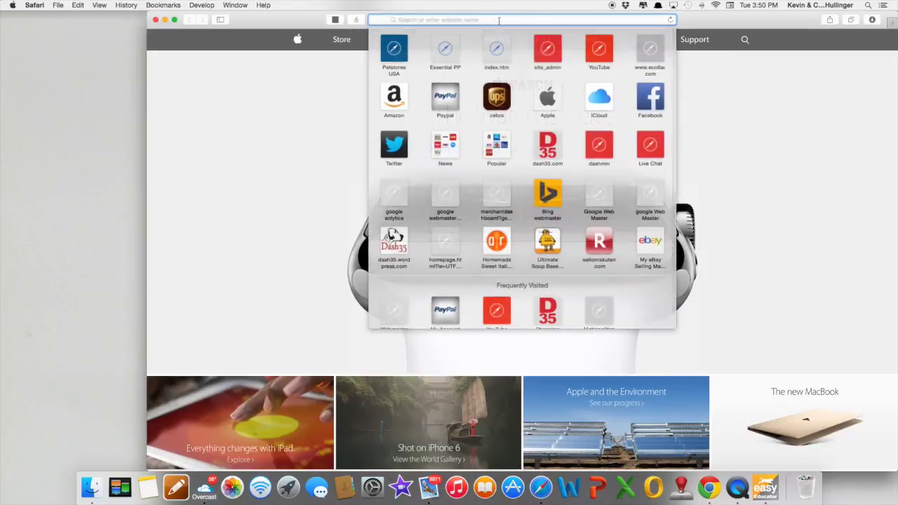
right_click(449, 19)
click(466, 41)
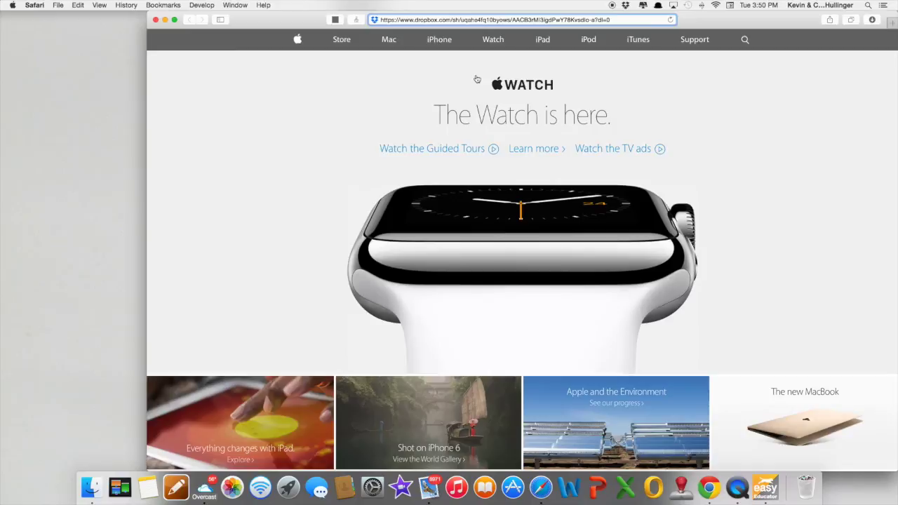
key(Return)
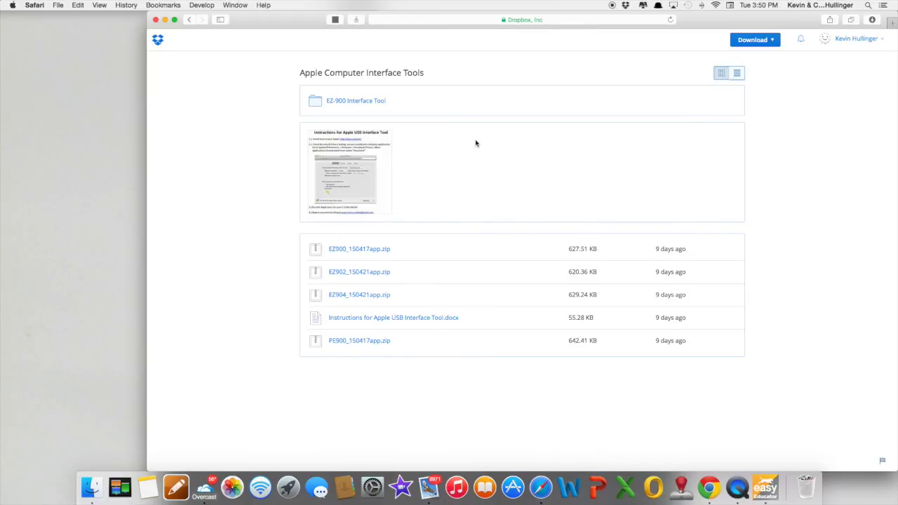
Step: Close the Safari window with the Dropbox folder and move the EZ900 UI Controller window fully back into view
drag(291, 23, 260, 23)
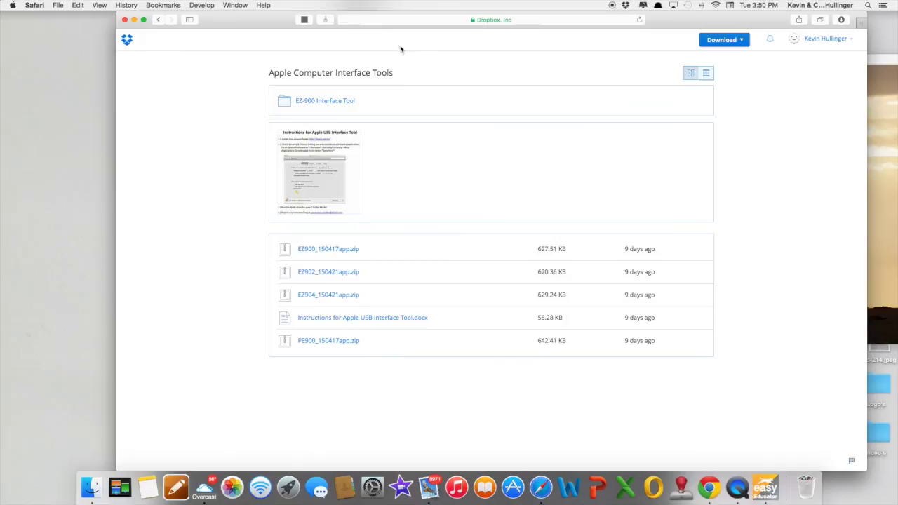
click(125, 20)
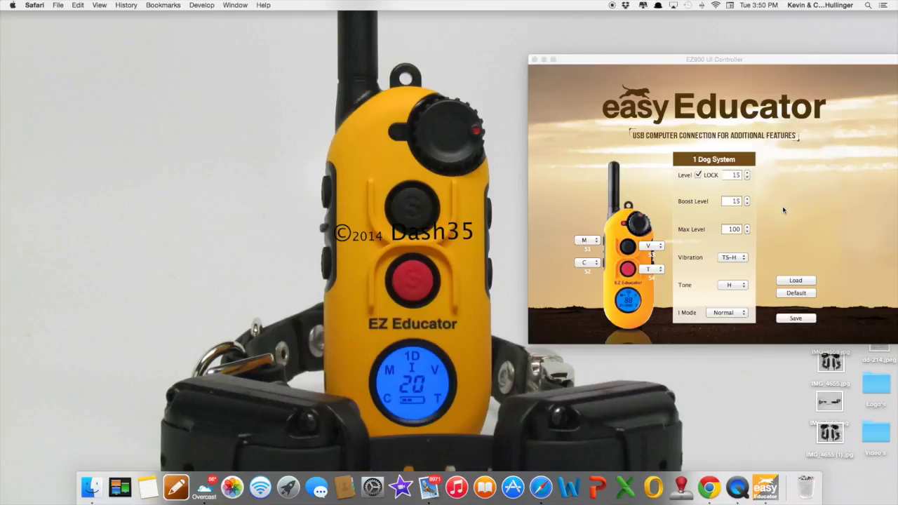
drag(699, 71, 655, 68)
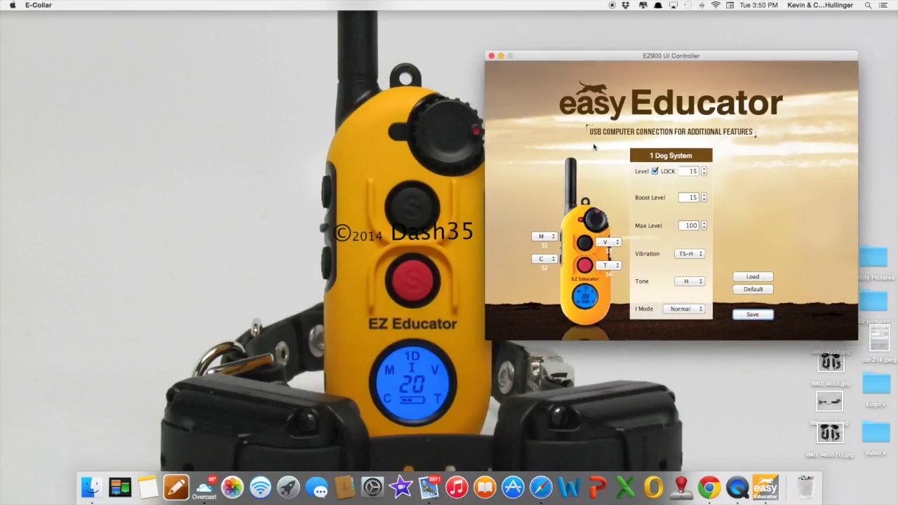